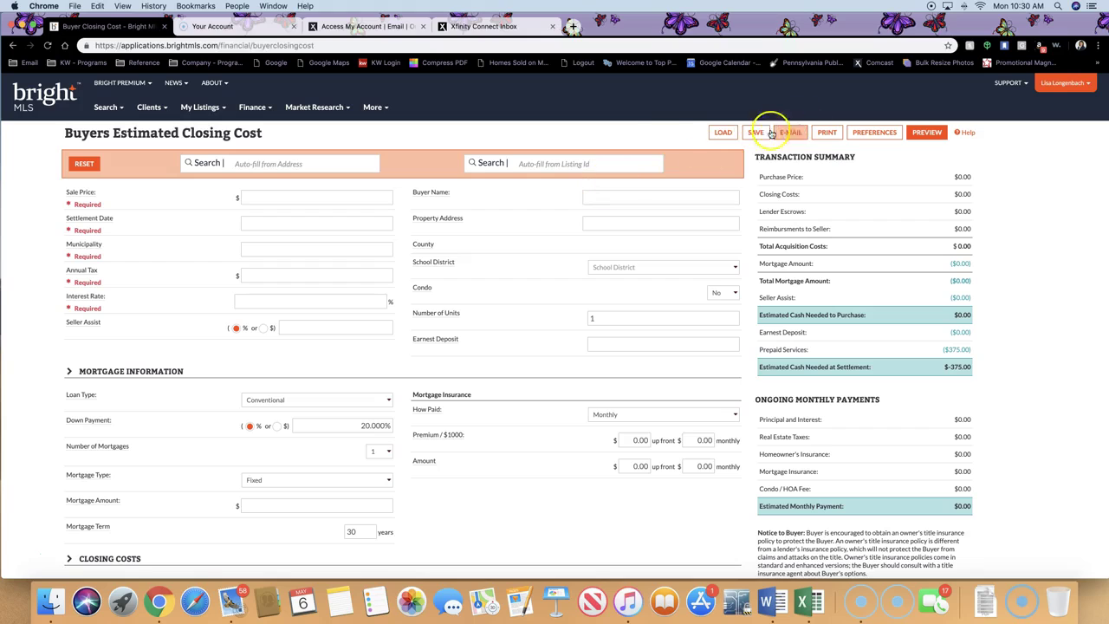
Open the buyer closing cost preferences in full screen and set the Appraisal cost to $525
click(879, 134)
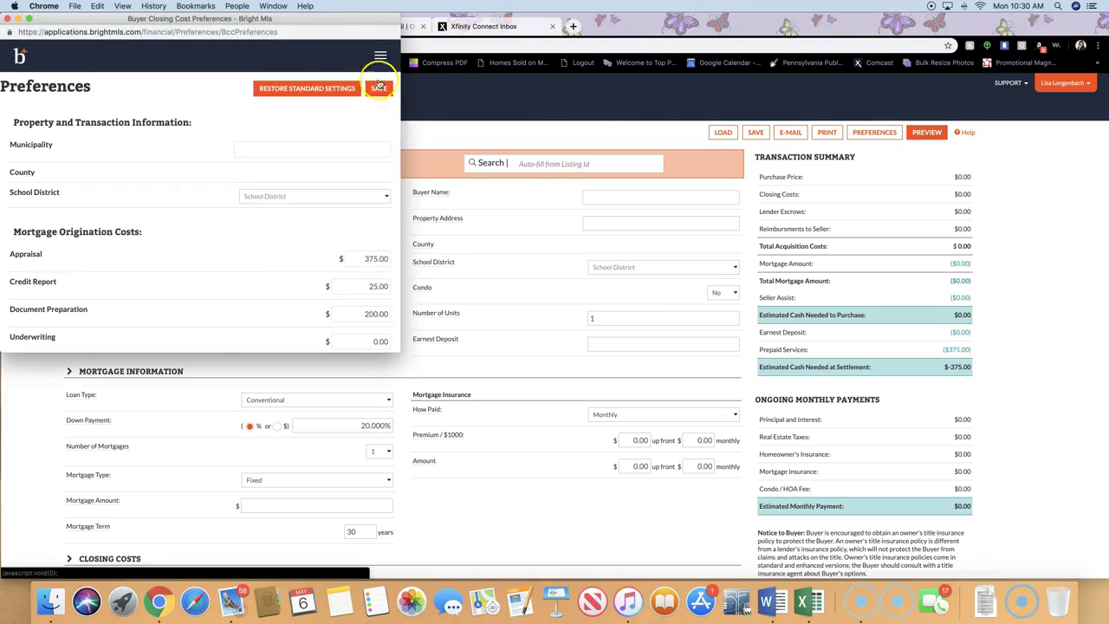
click(29, 18)
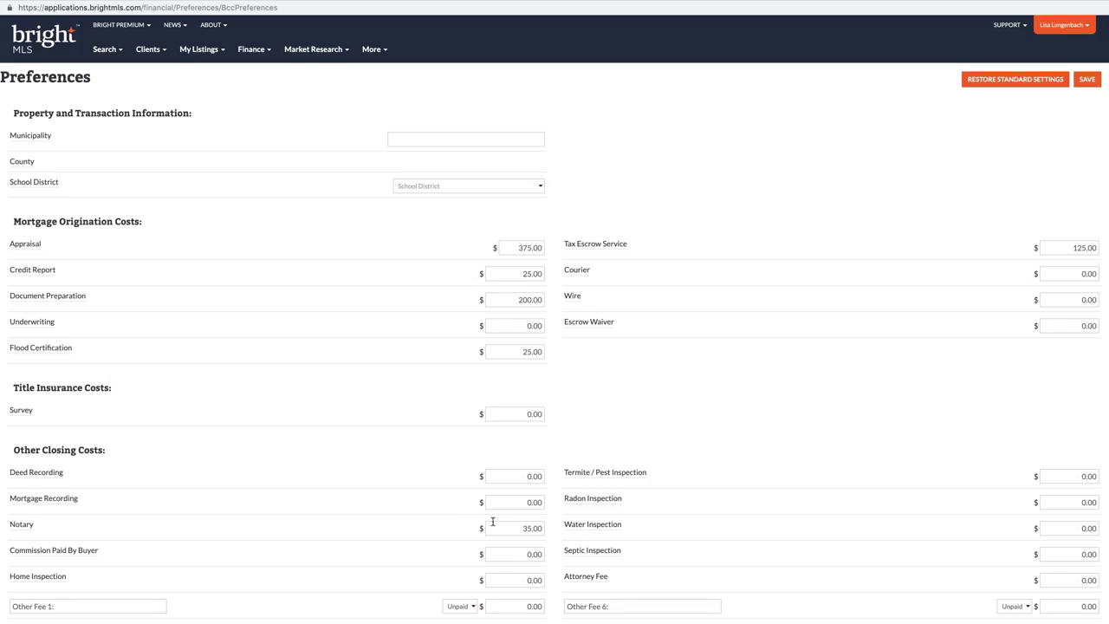
click(527, 248)
double_click(527, 248)
text(525)
Set the Credit Report cost to $50 and the Document Preparation cost to $400
click(510, 273)
drag(520, 272, 561, 273)
text(5)
click(528, 299)
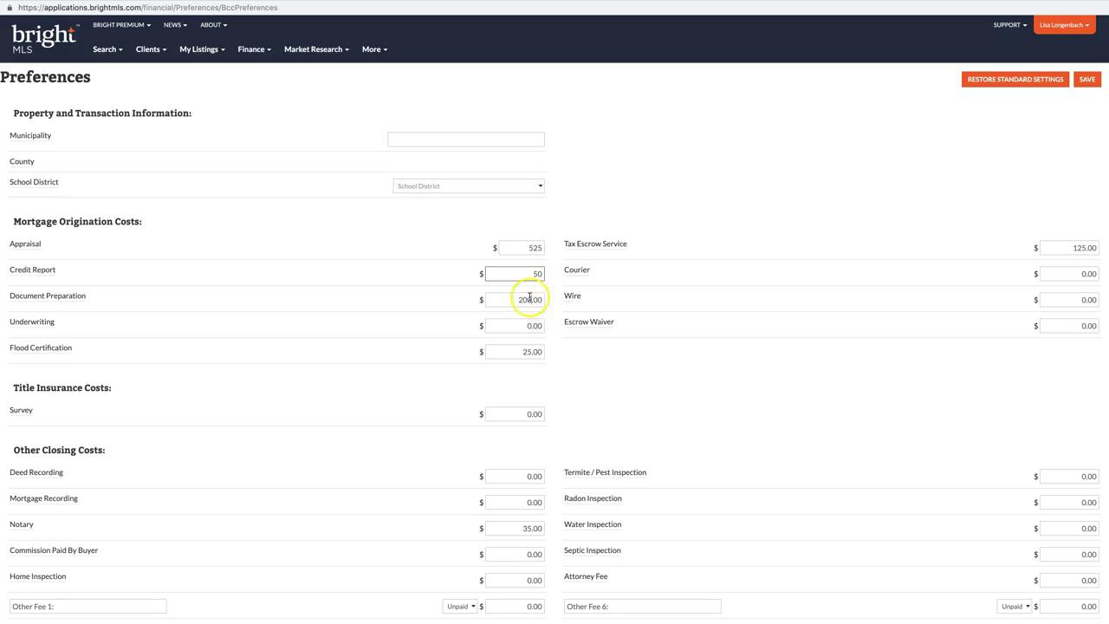
drag(516, 300, 572, 301)
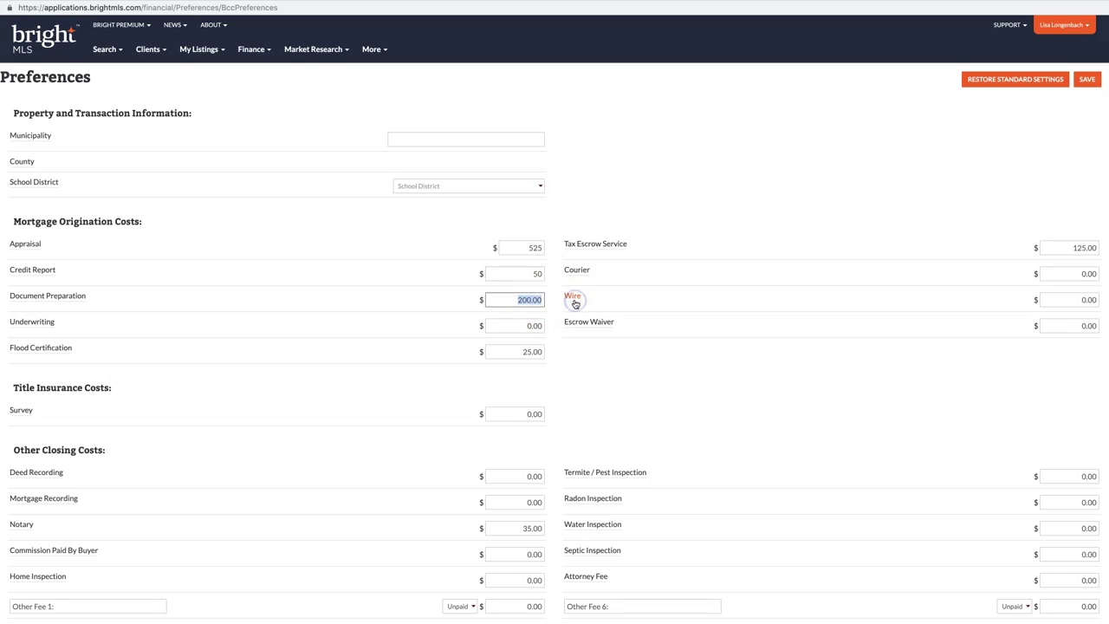
text(400)
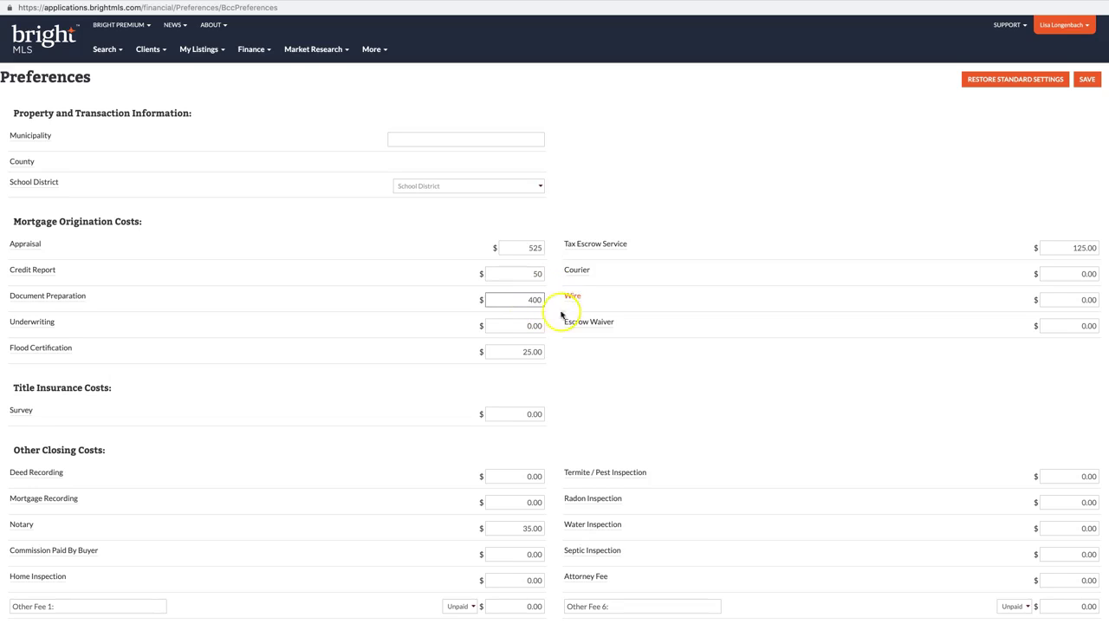
Set the Underwriting cost under Mortgage Origination Costs to $400
click(516, 325)
drag(517, 325, 547, 327)
text(40)
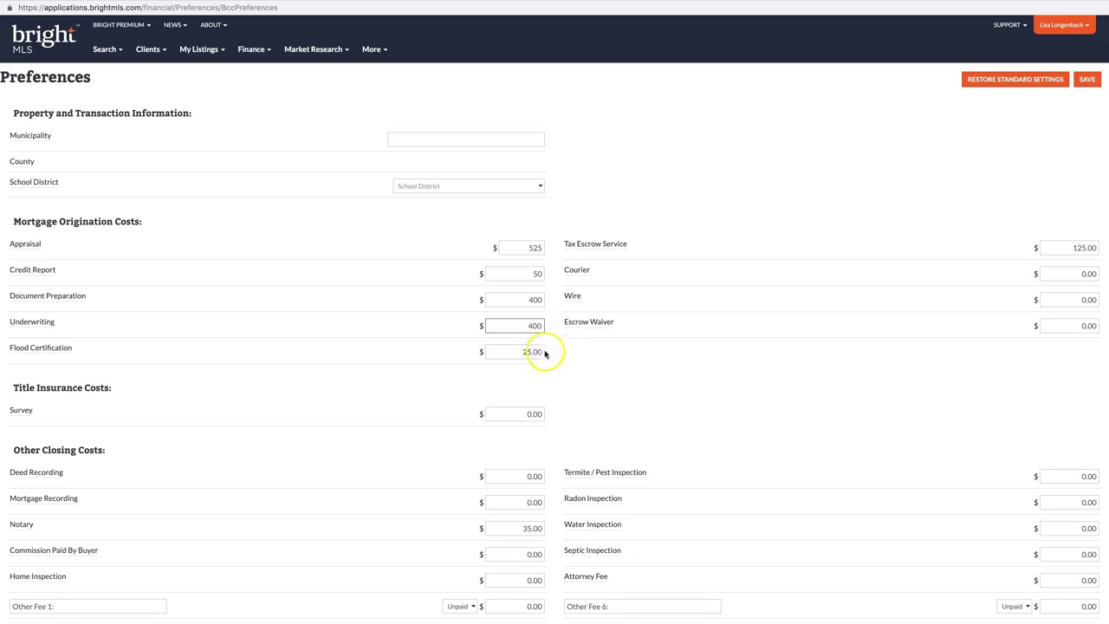
Under Other Closing Costs, set Deed Recording to $150 and Mortgage Recording to $125
scroll(570, 378, down, 2)
scroll(560, 376, up, 1)
scroll(520, 415, down, 2)
click(539, 401)
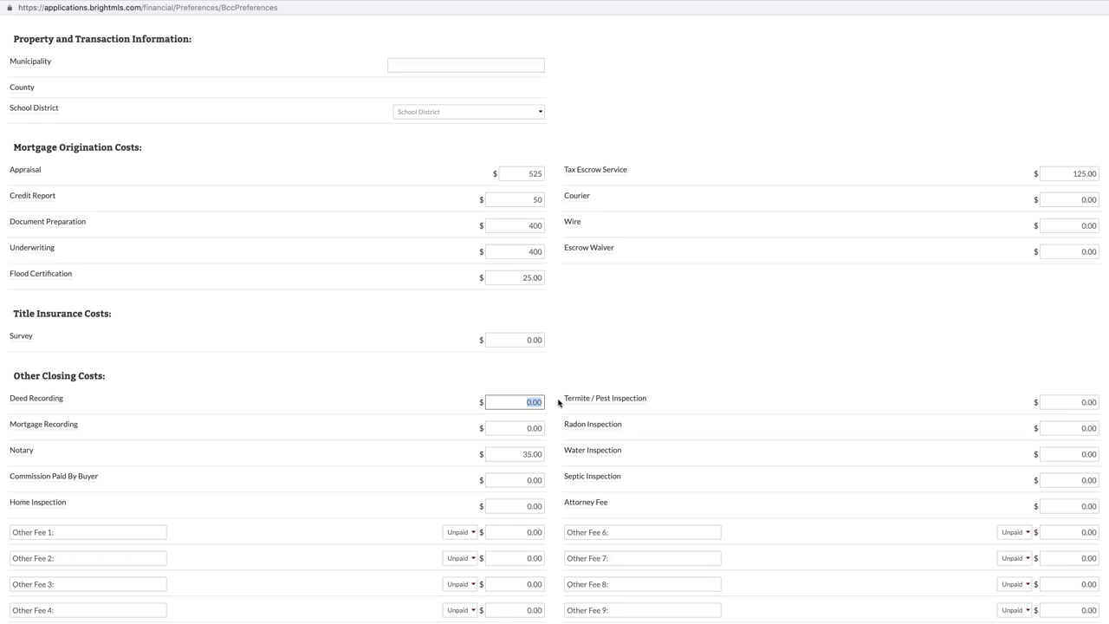
text(150)
click(557, 429)
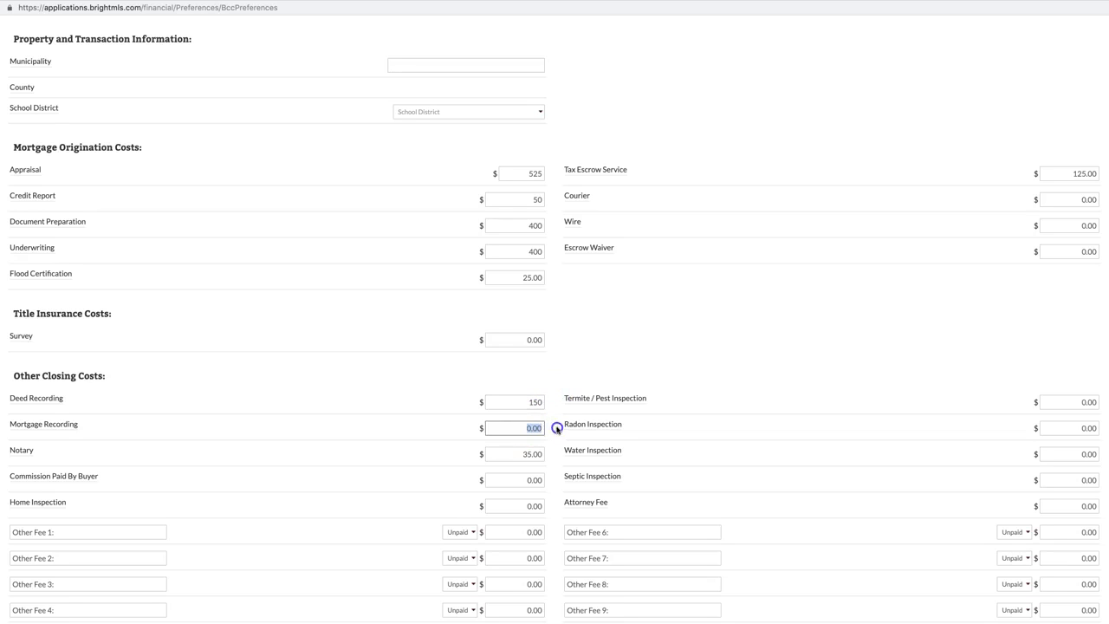
text(125)
Set the Notary fee to $40 and the Commission Paid By Buyer to $350
drag(484, 457, 557, 482)
text(40)
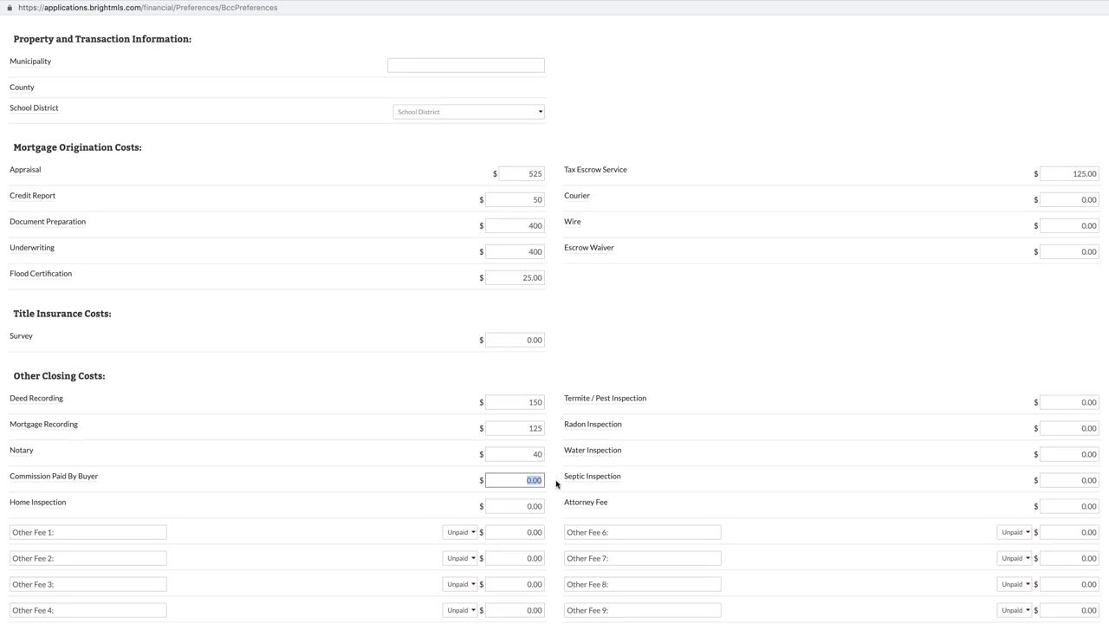
click(540, 480)
key(BackSpace)
scroll(495, 483, up, 2)
click(436, 503)
Set the Home Inspection cost under Other Closing Costs to $475
scroll(435, 502, down, 4)
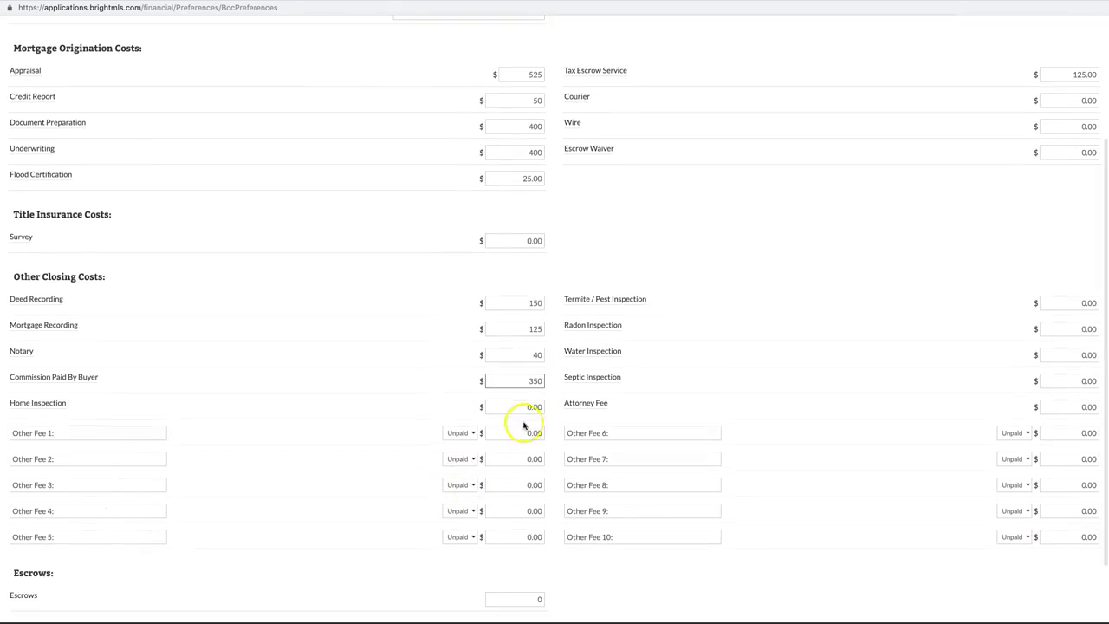
drag(526, 409, 548, 407)
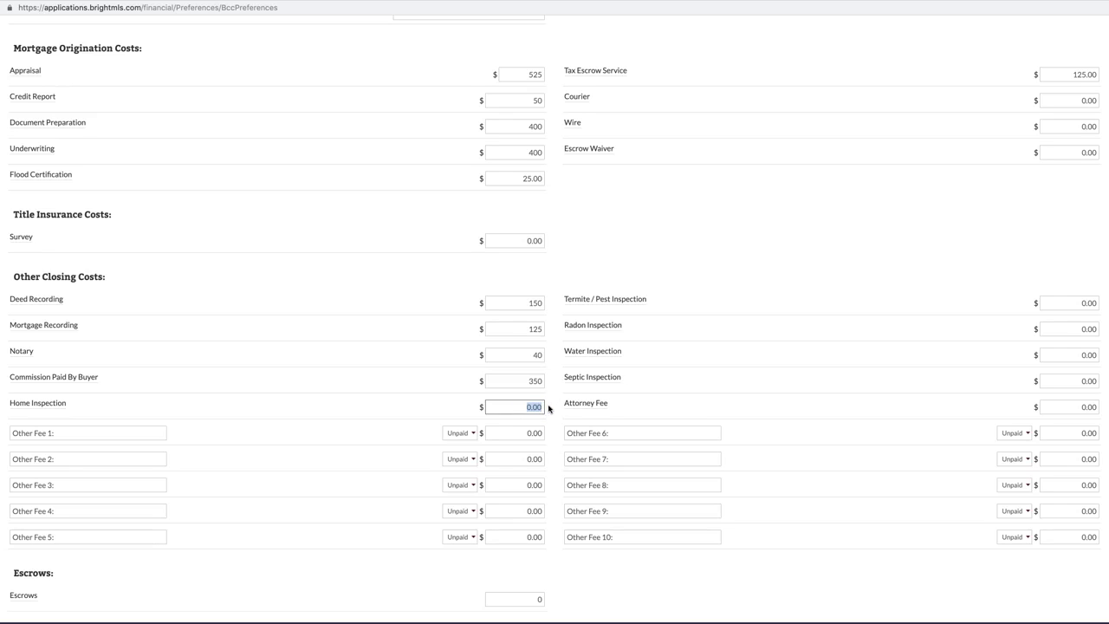
text(475)
Set both the Termite / Pest Inspection and the Radon Inspection costs to $125
scroll(549, 411, down, 1)
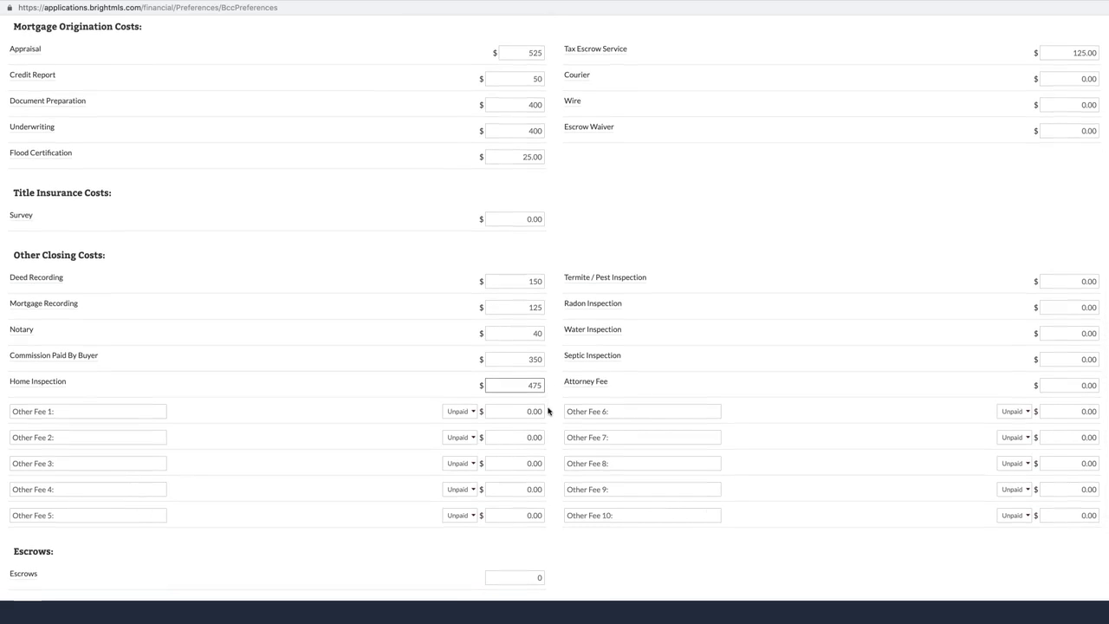
scroll(549, 411, down, 2)
click(1081, 228)
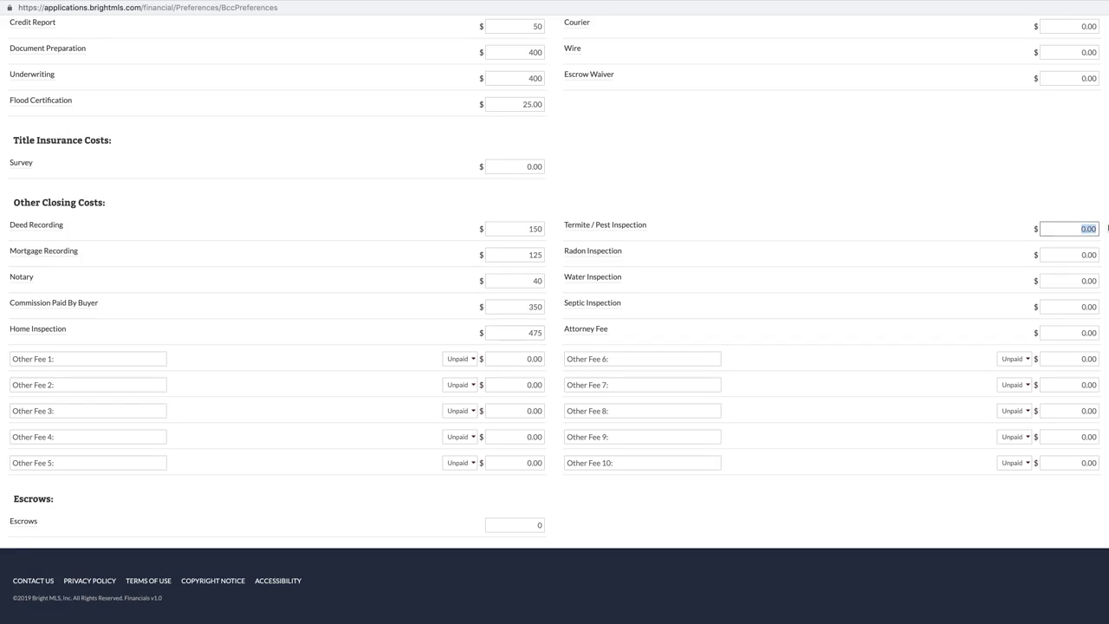
text(125)
key(Tab)
text(12)
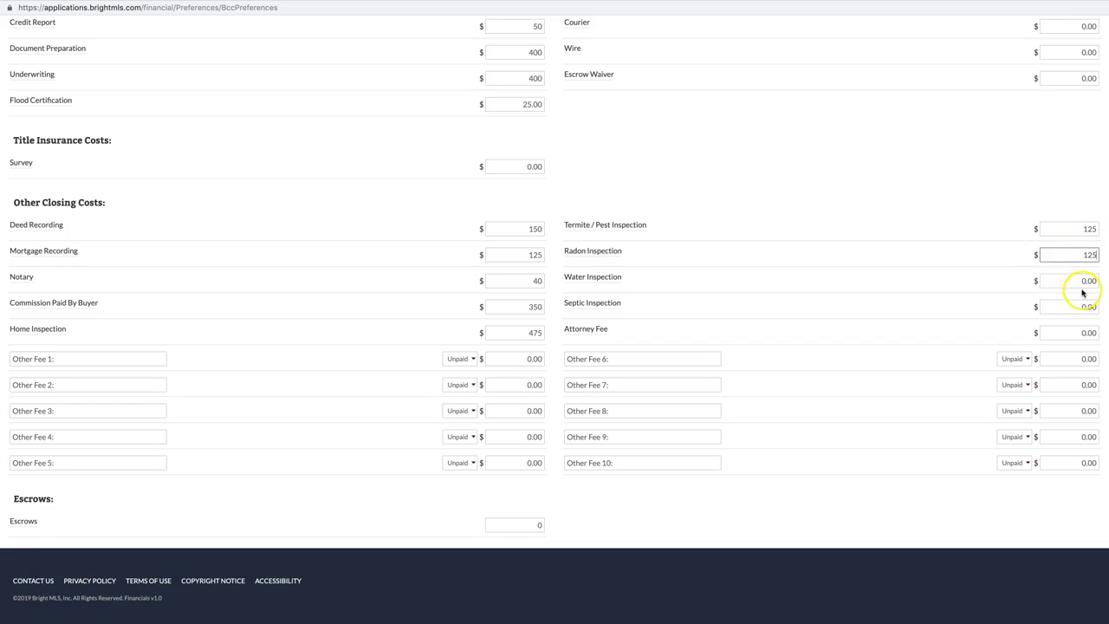
scroll(1084, 304, down, 1)
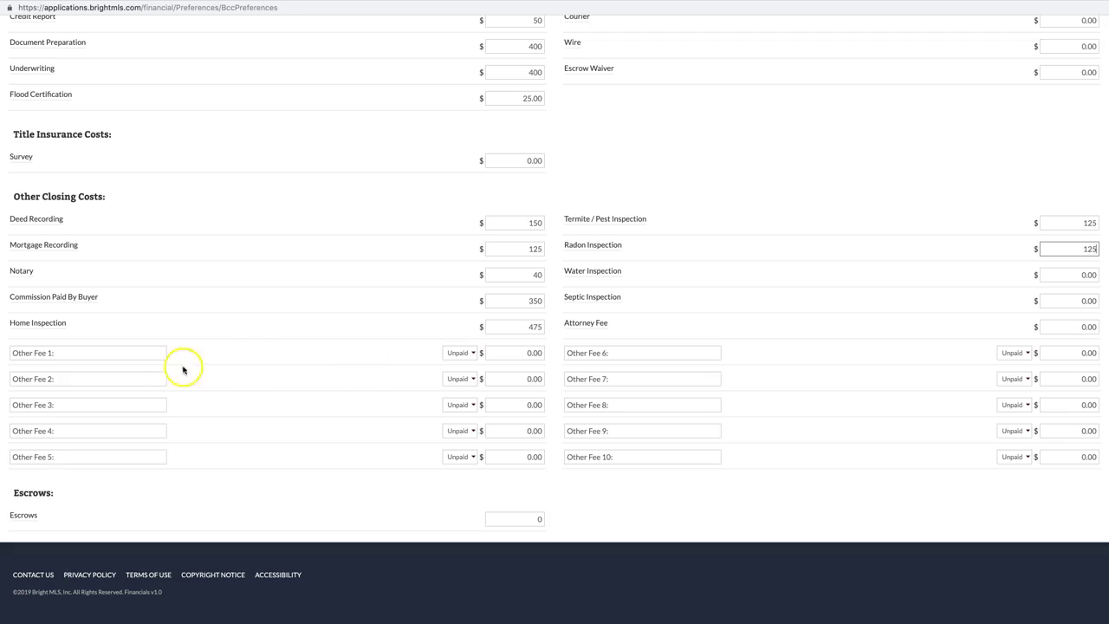
click(107, 352)
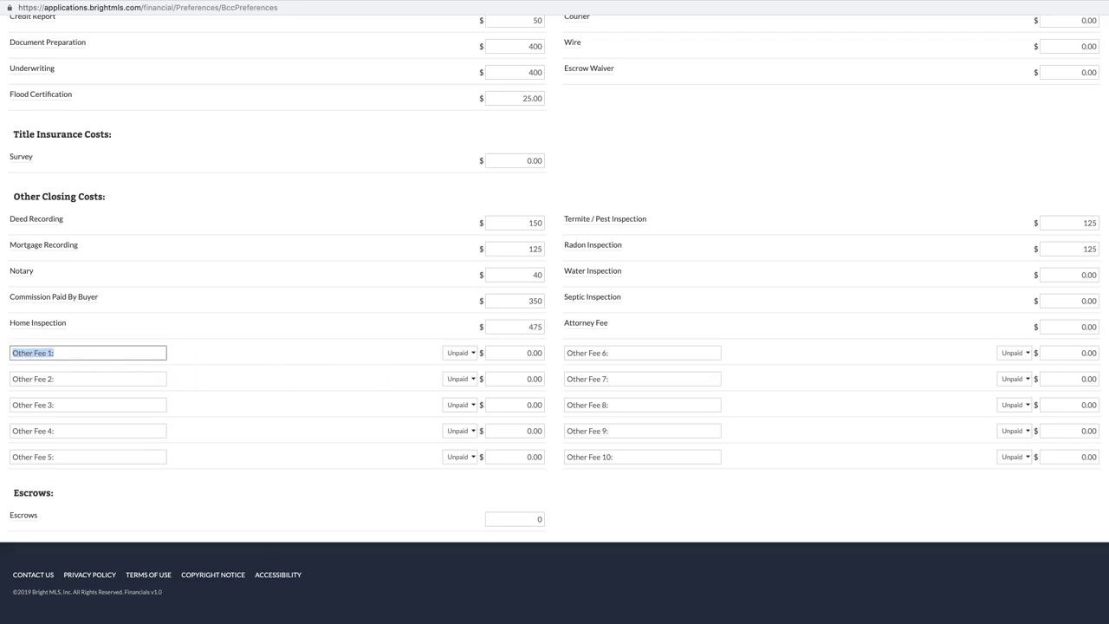
click(651, 302)
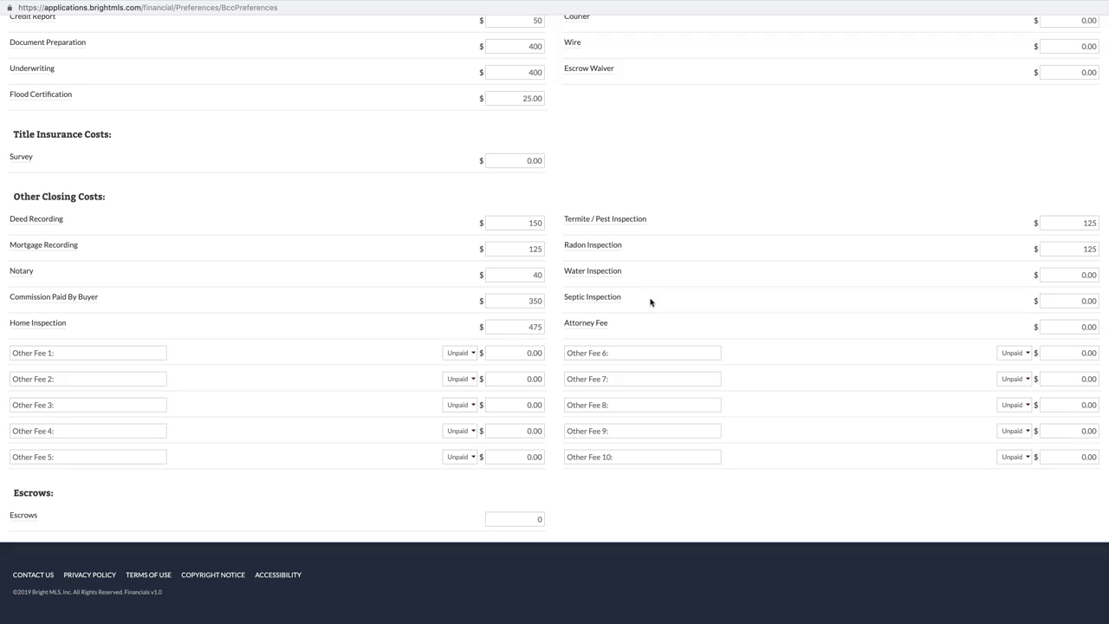
Rename Other Fee 1 as "Closing PR LTR" and set its amount to $125
scroll(651, 302, up, 3)
click(66, 518)
drag(66, 518, 10, 515)
text(Closing PR LTR)
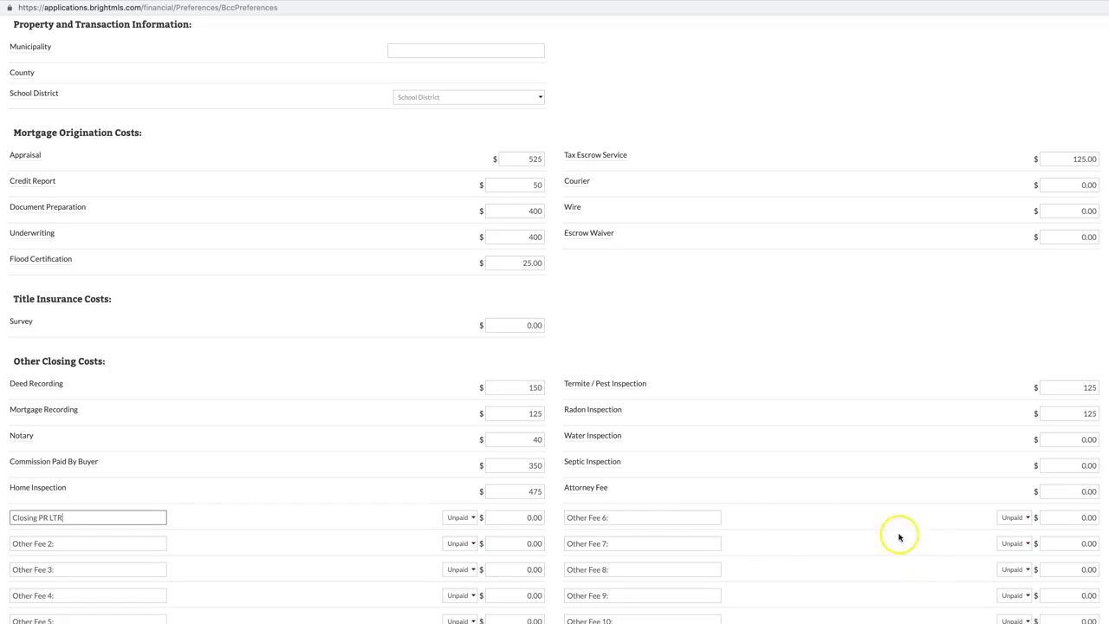
click(529, 519)
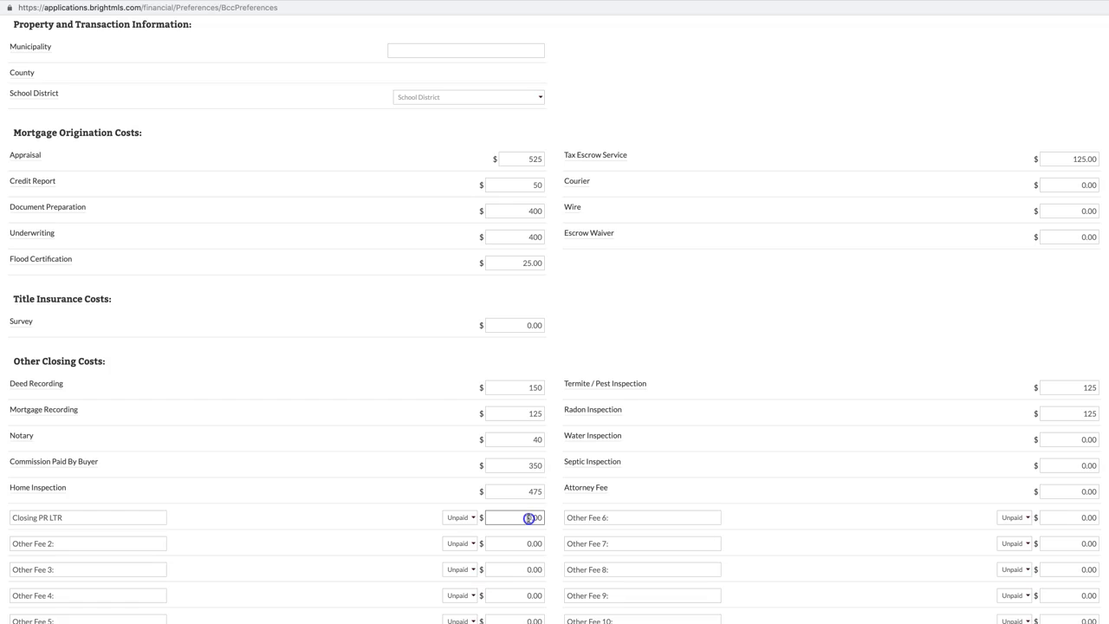
double_click(541, 517)
text(125)
Rename Other Fee 2 as "Print to Title" and set its amount to $55
drag(64, 539, 5, 539)
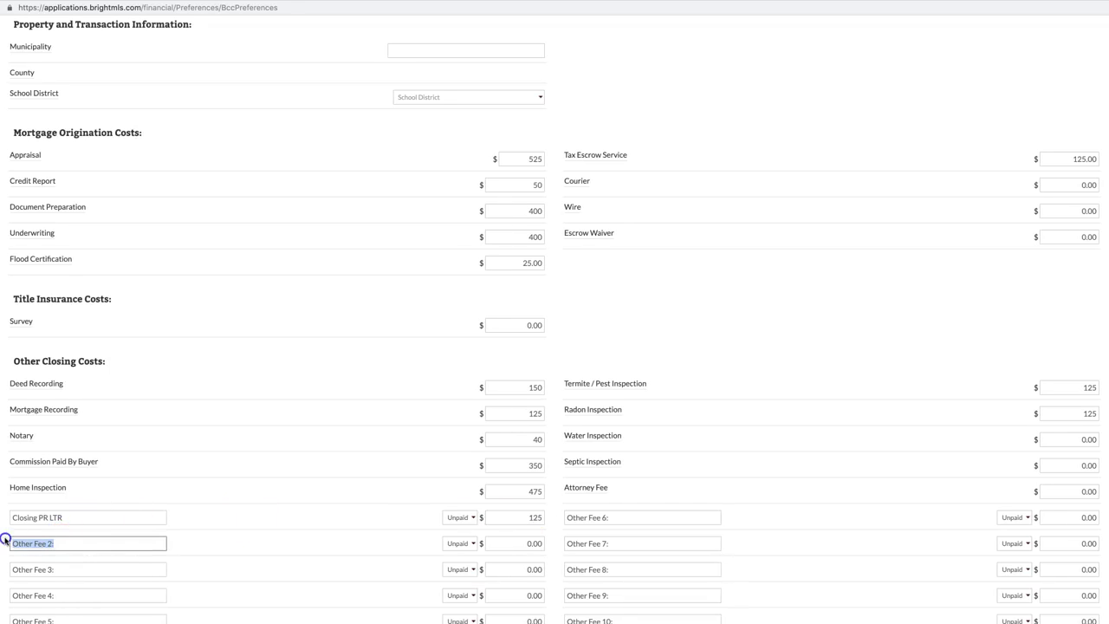
text(Print to Title)
key(Tab)
key(Tab)
text(55)
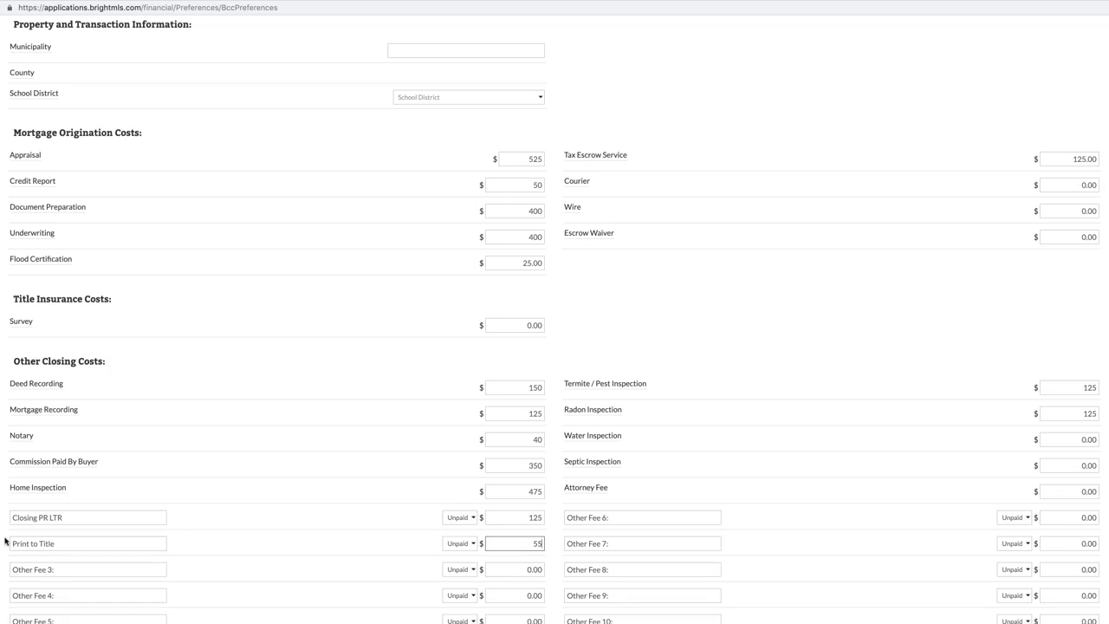
Rename Other Fee 3 as "Sewer" and set its amount to $295
click(78, 569)
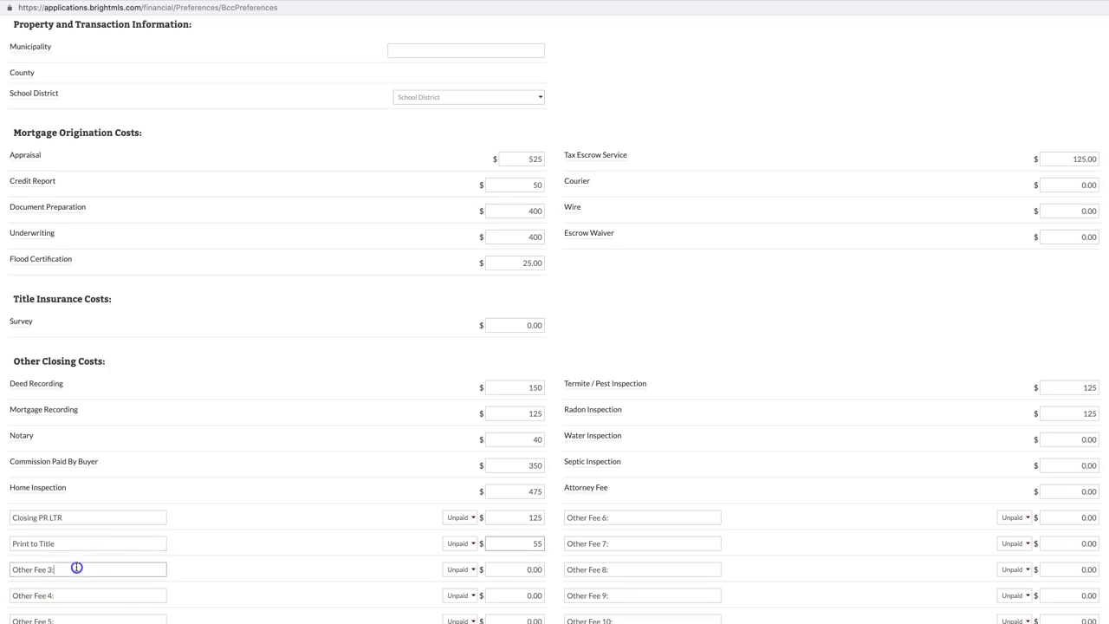
text(Sewer)
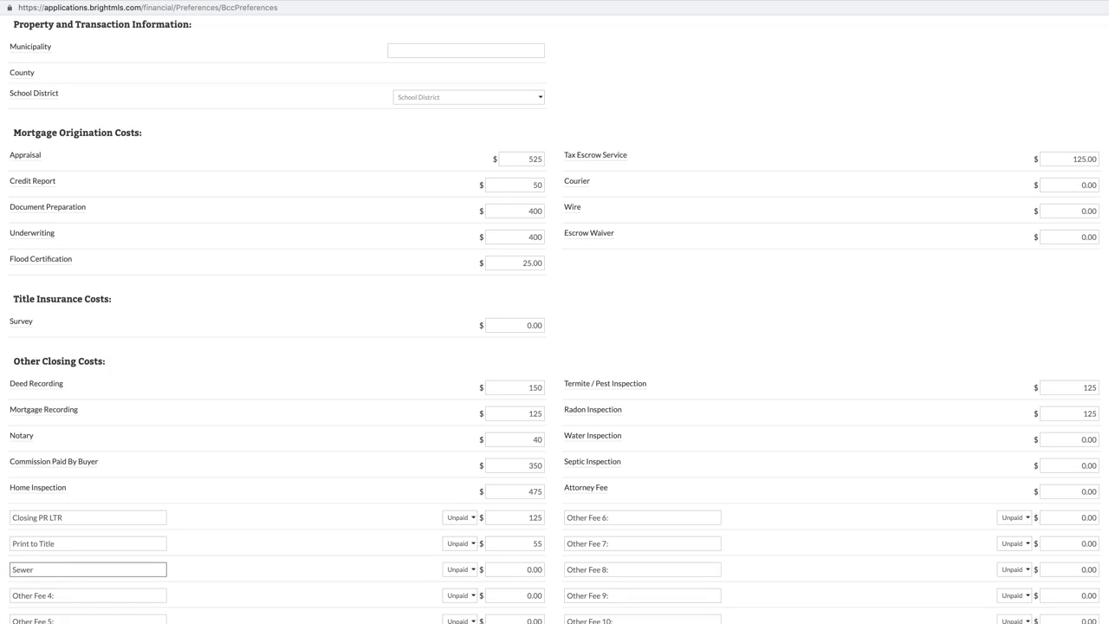
click(537, 569)
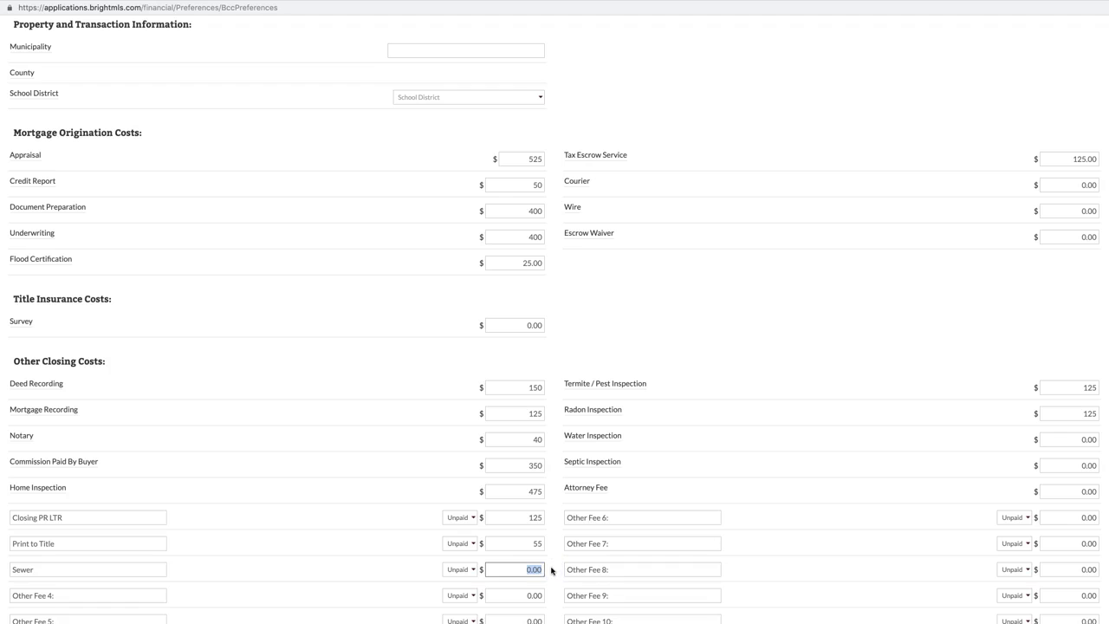
text(25)
text(5)
Save the closing cost preferences and dismiss the confirmation message
scroll(396, 528, down, 3)
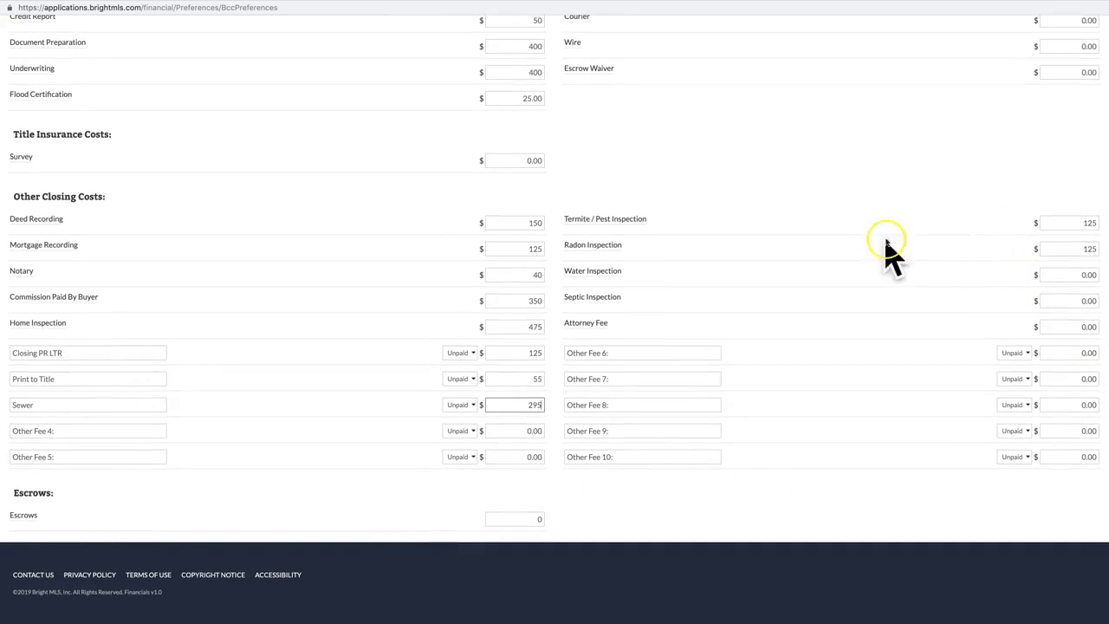
scroll(774, 220, down, 1)
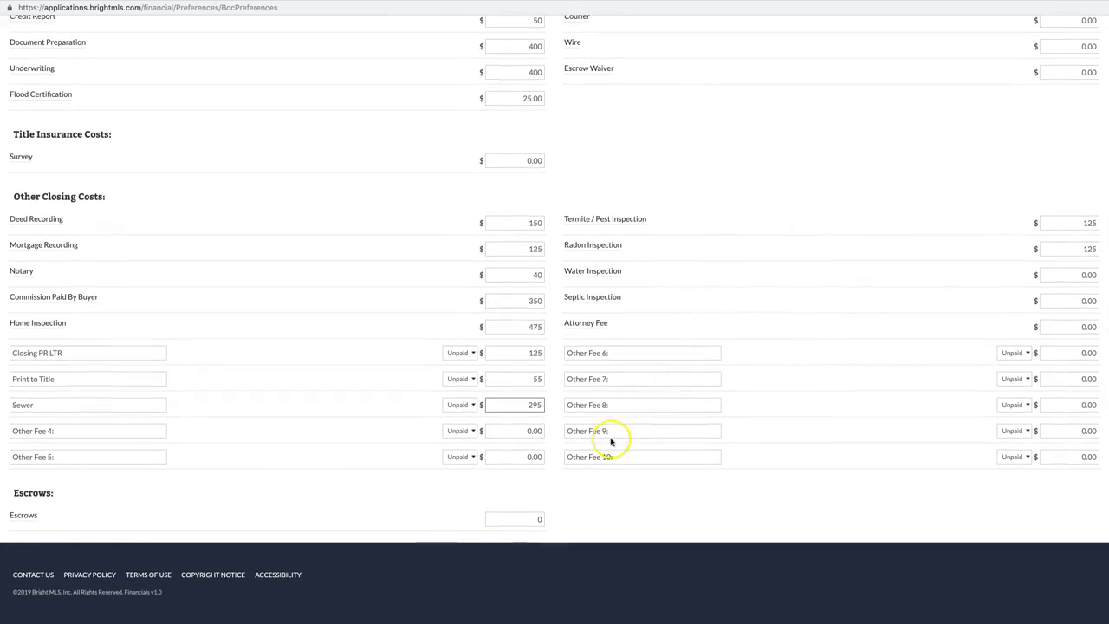
scroll(528, 379, up, 5)
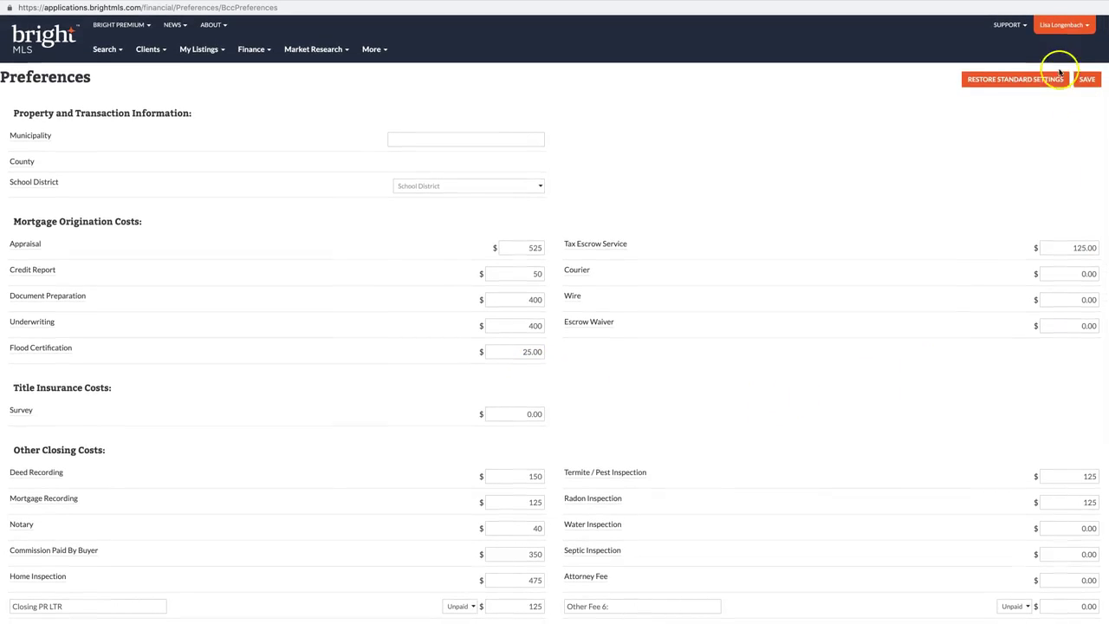
click(1087, 80)
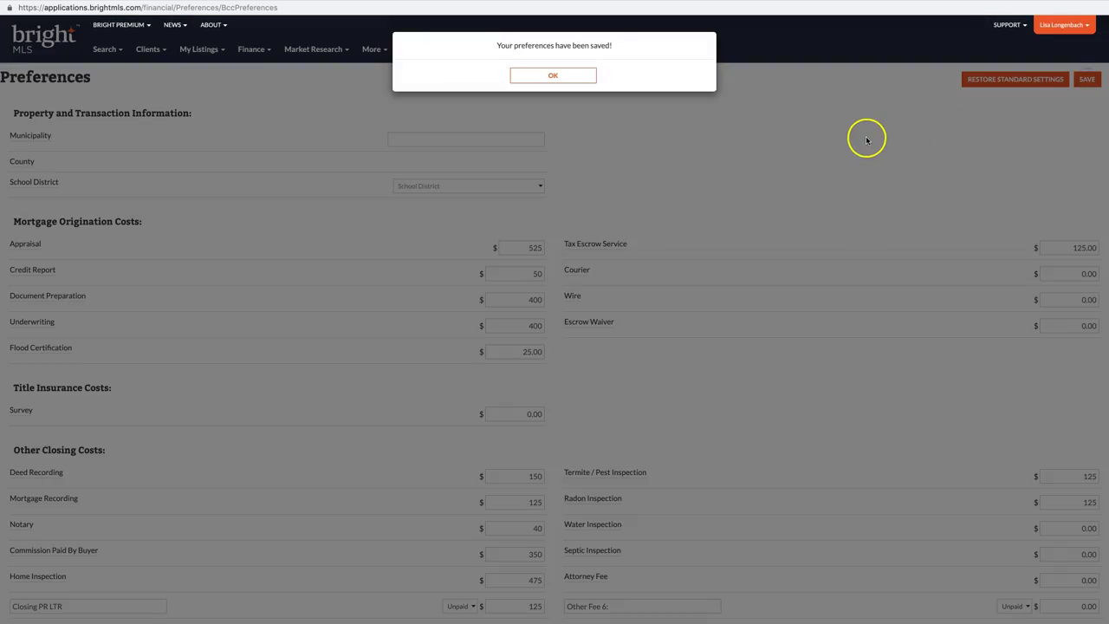
click(561, 78)
scroll(733, 139, down, 3)
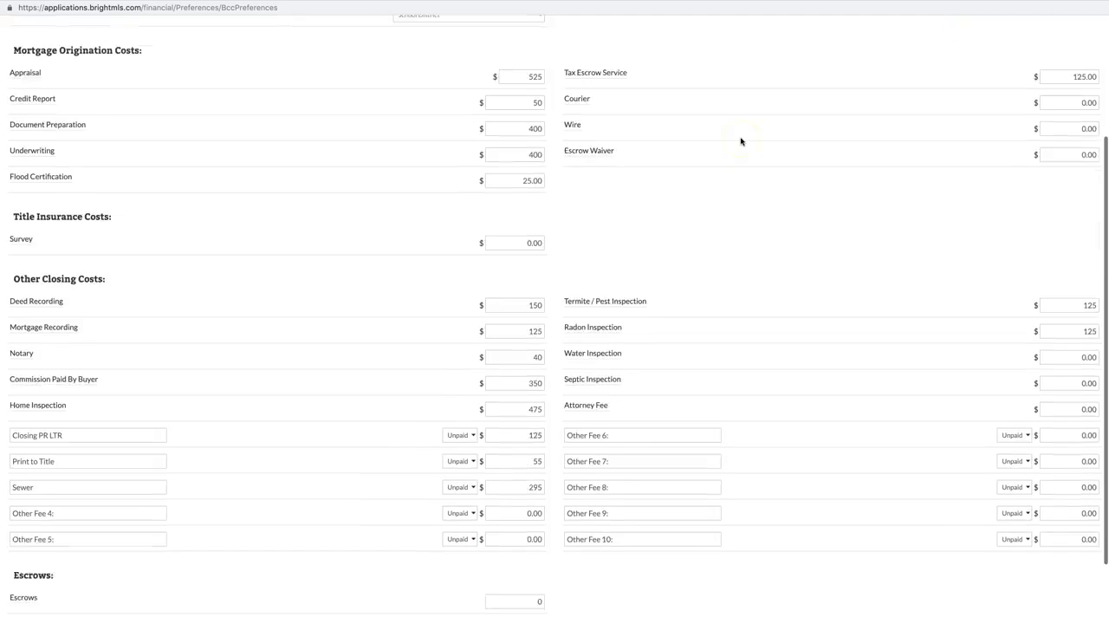
scroll(741, 141, down, 2)
scroll(741, 141, up, 5)
scroll(741, 141, down, 3)
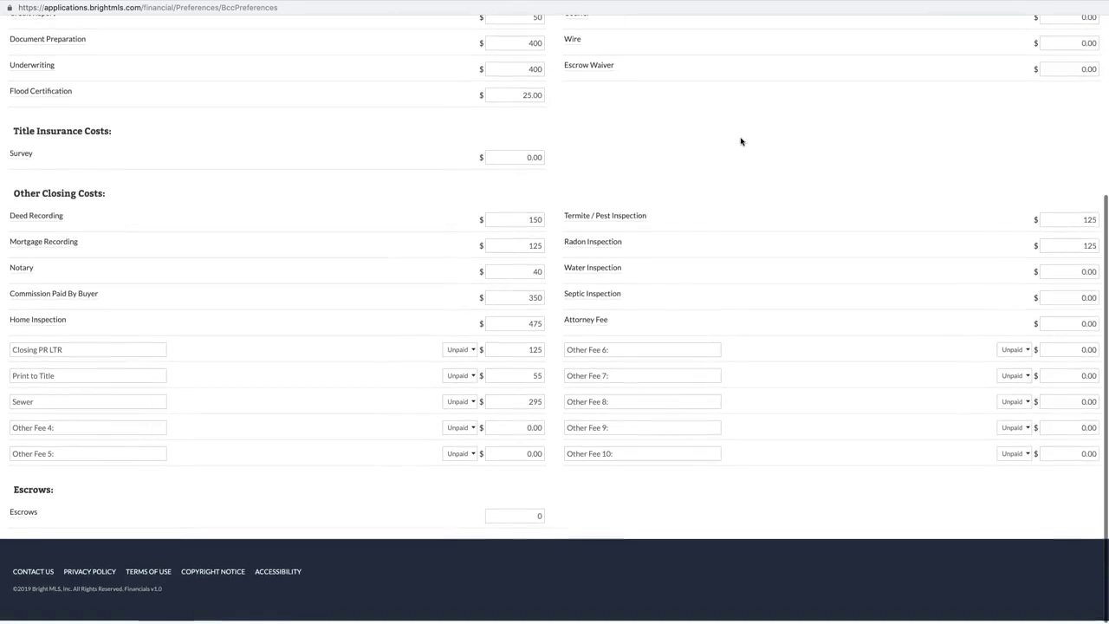
scroll(741, 141, up, 3)
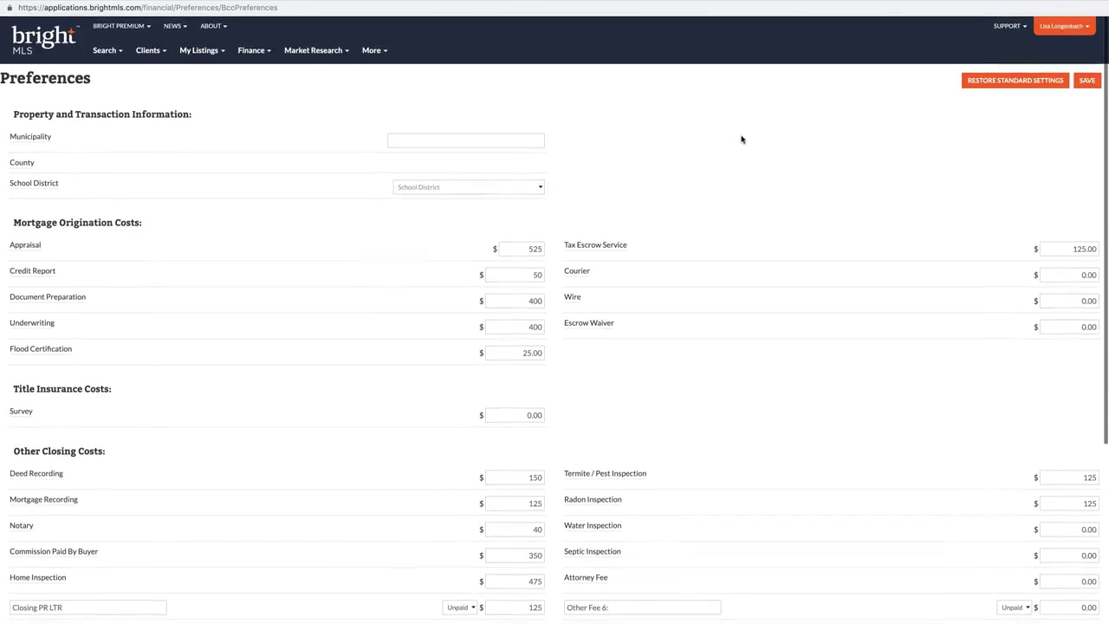